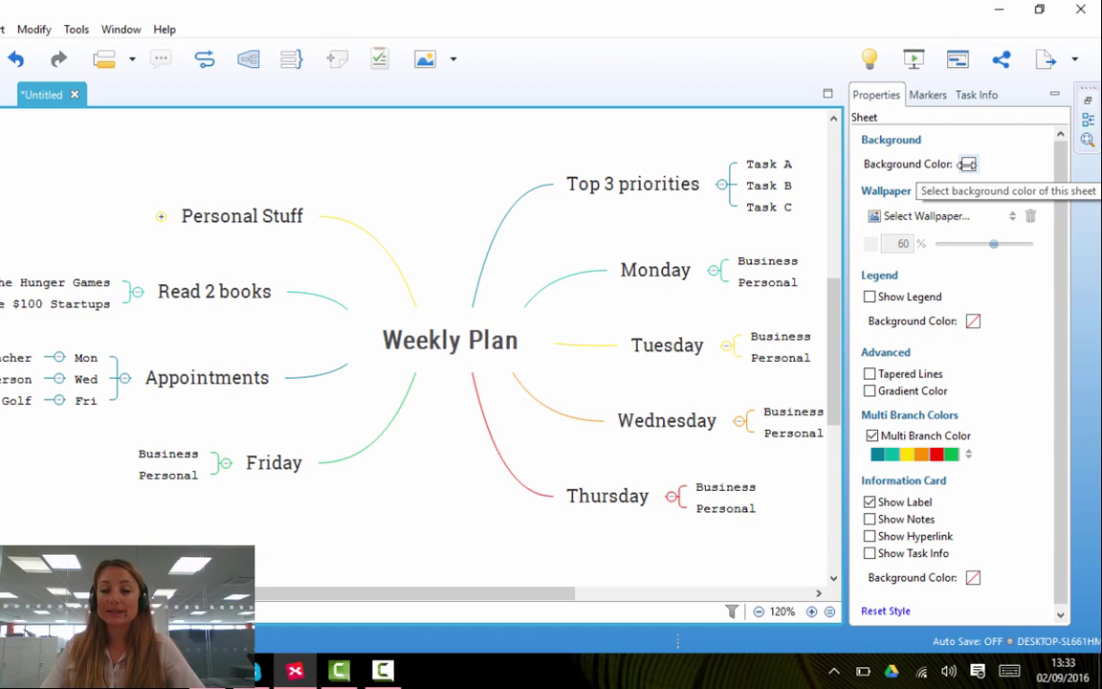
- Set the sheet's background color to light purple and apply the thin square-grid pattern as its wallpaper
{"action": "left_click", "coordinate": [968, 164]}
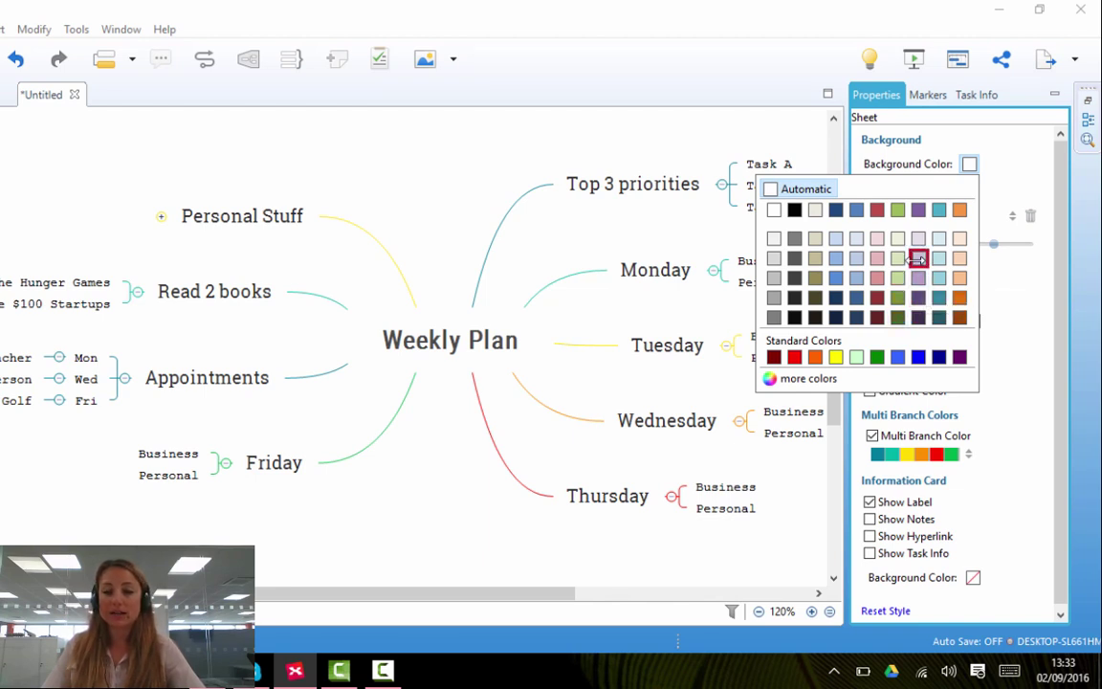
{"action": "left_click", "coordinate": [918, 258]}
{"action": "mouse_move", "coordinate": [546, 593]}
{"action": "left_mouse_down"}
{"action": "mouse_move", "coordinate": [580, 593]}
{"action": "mouse_move", "coordinate": [565, 593]}
{"action": "left_mouse_up"}
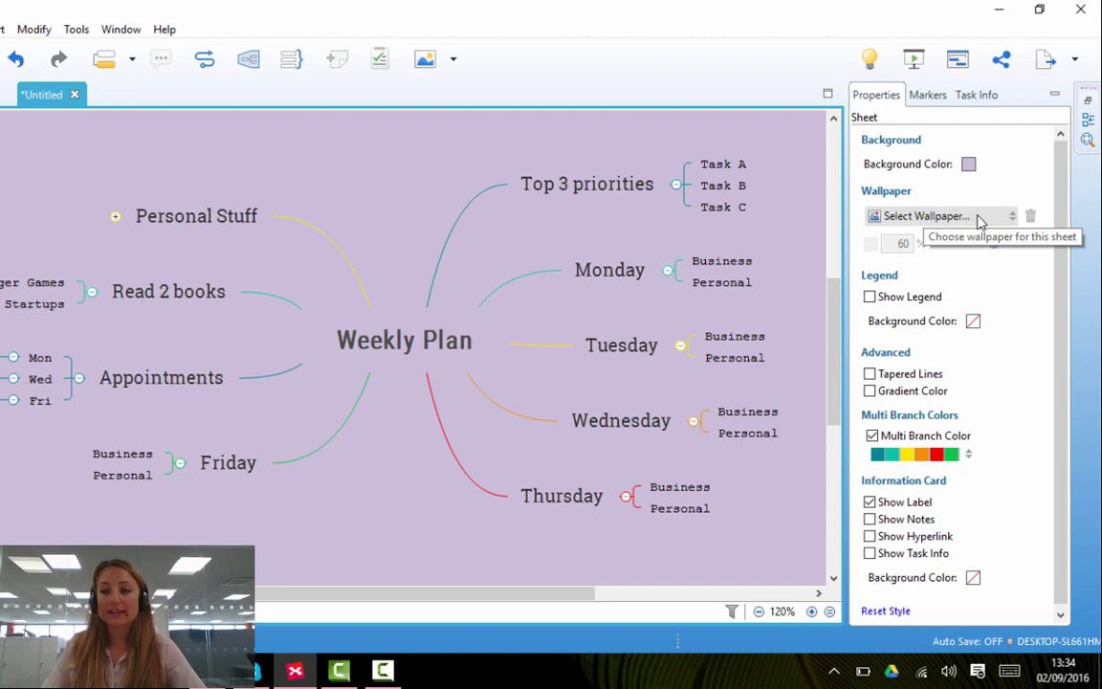
{"action": "left_click", "coordinate": [978, 220]}
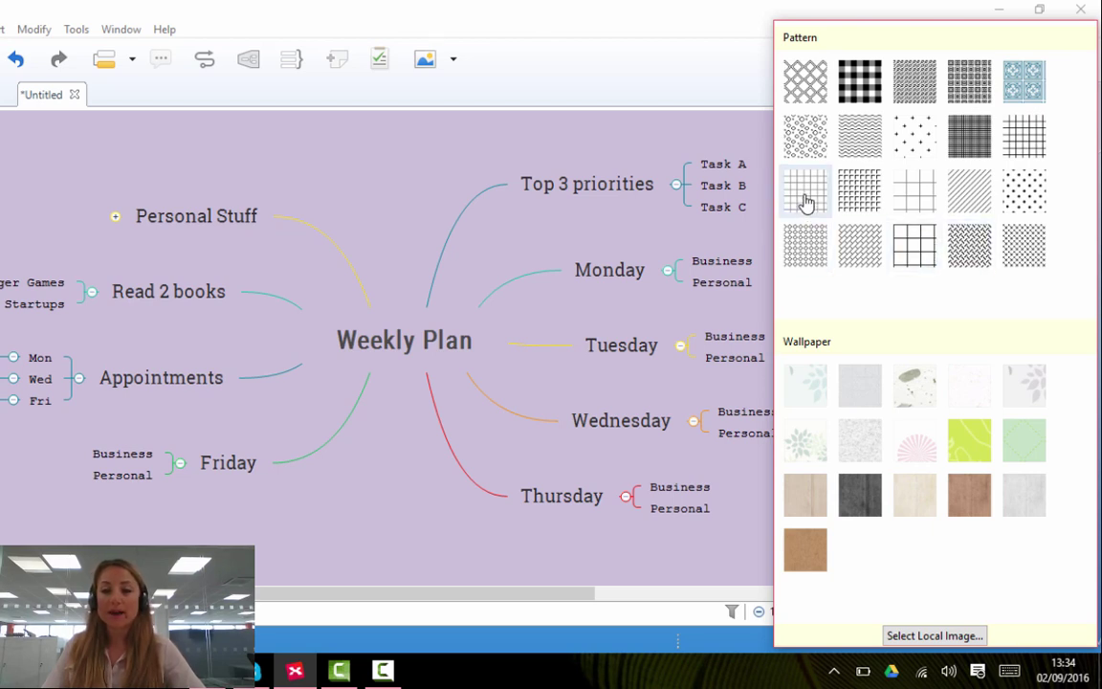
{"action": "left_click", "coordinate": [805, 205]}
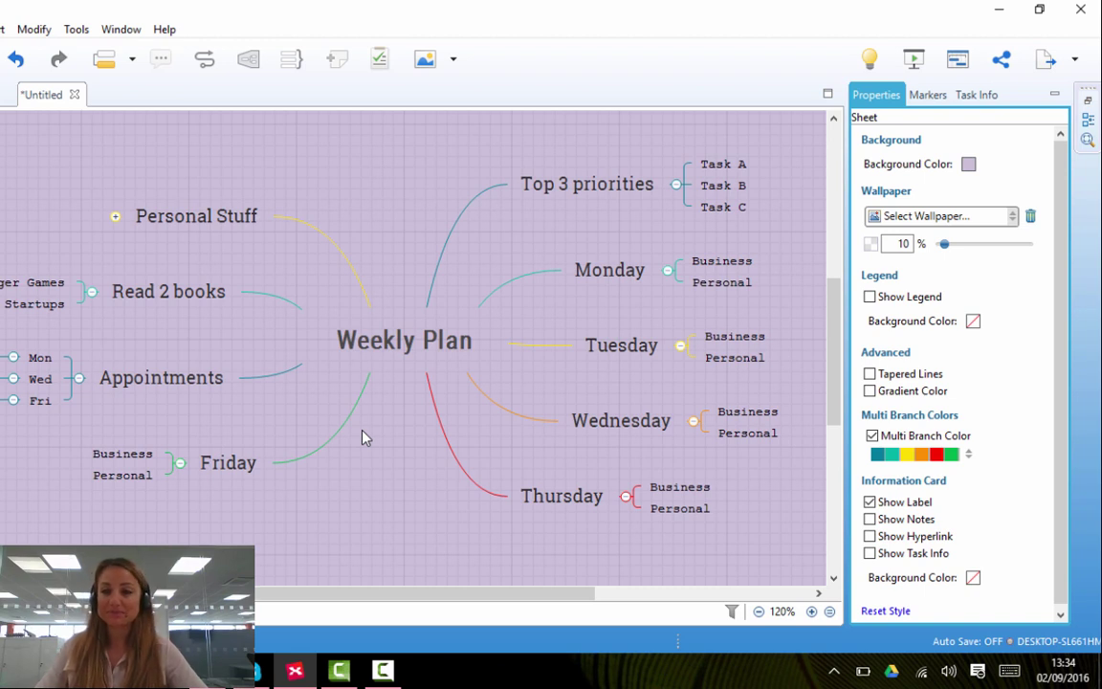
- Apply the saved orange ellipse style with uppercase text to the Top 3 priorities topic
{"action": "left_click", "coordinate": [603, 195]}
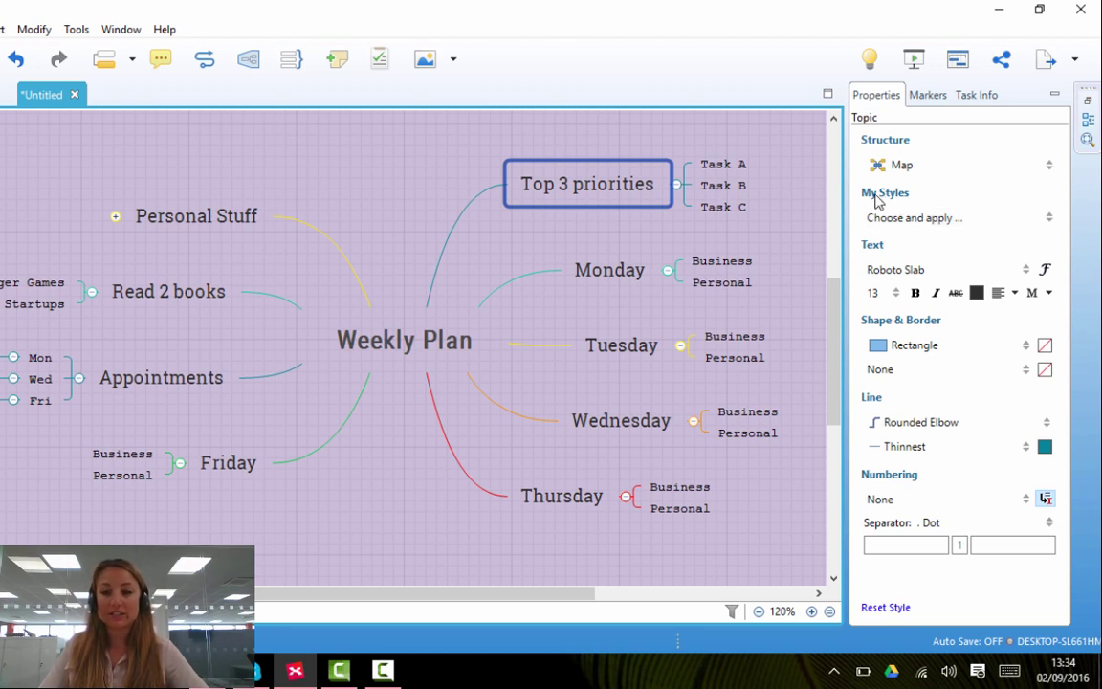
{"action": "left_click", "coordinate": [987, 220]}
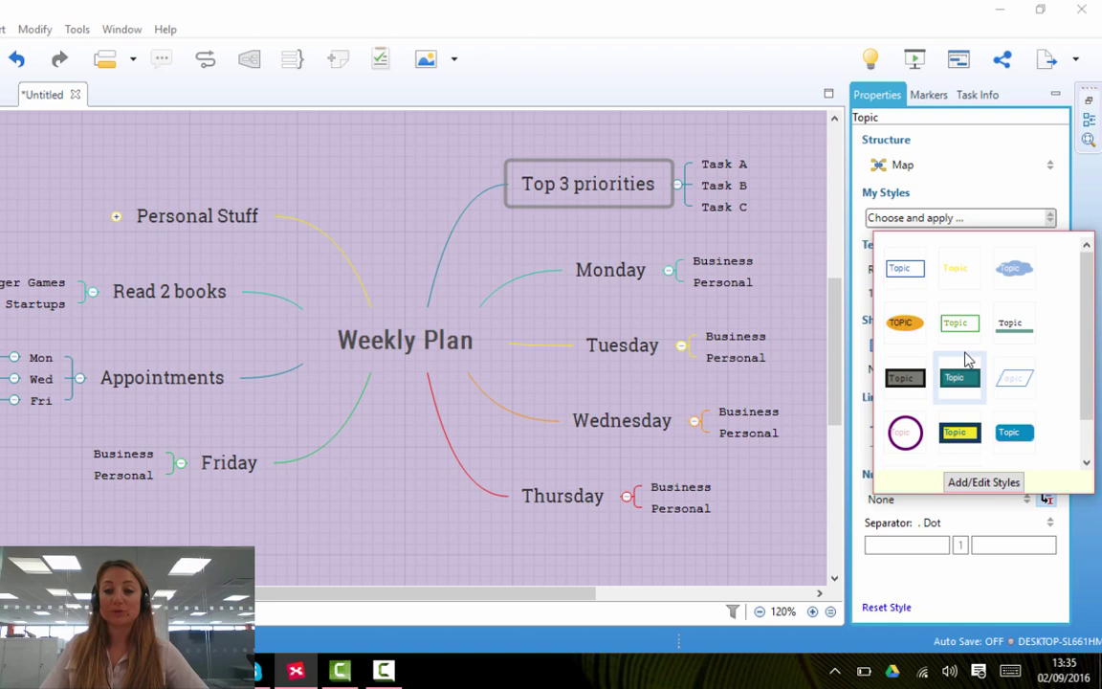
{"action": "scroll", "coordinate": [963, 358], "scroll_direction": "down", "scroll_amount": 1}
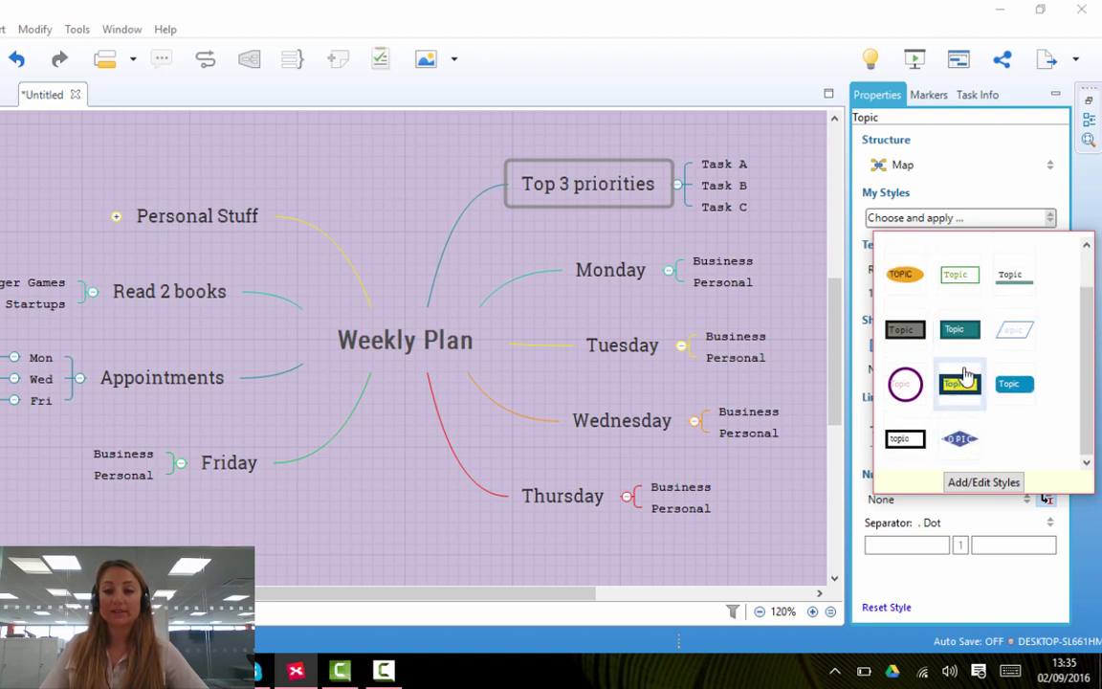
{"action": "left_click", "coordinate": [907, 277]}
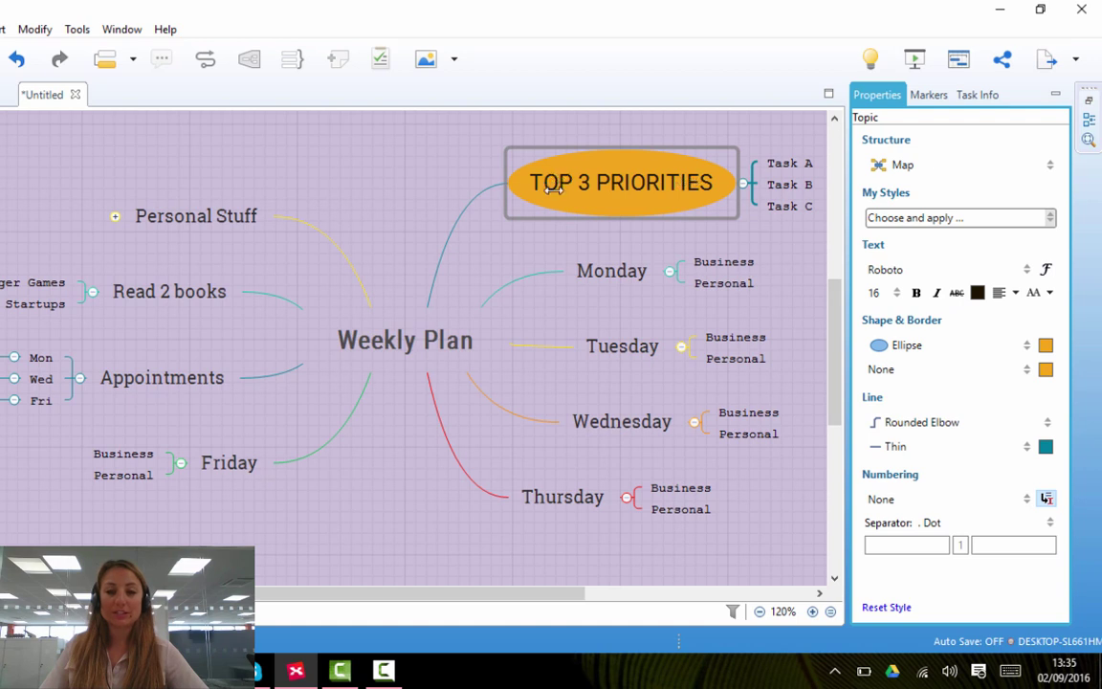
- Open the editor for saved topic styles, examine the Cloud style's properties and preview, and close it
{"action": "left_click", "coordinate": [1049, 217]}
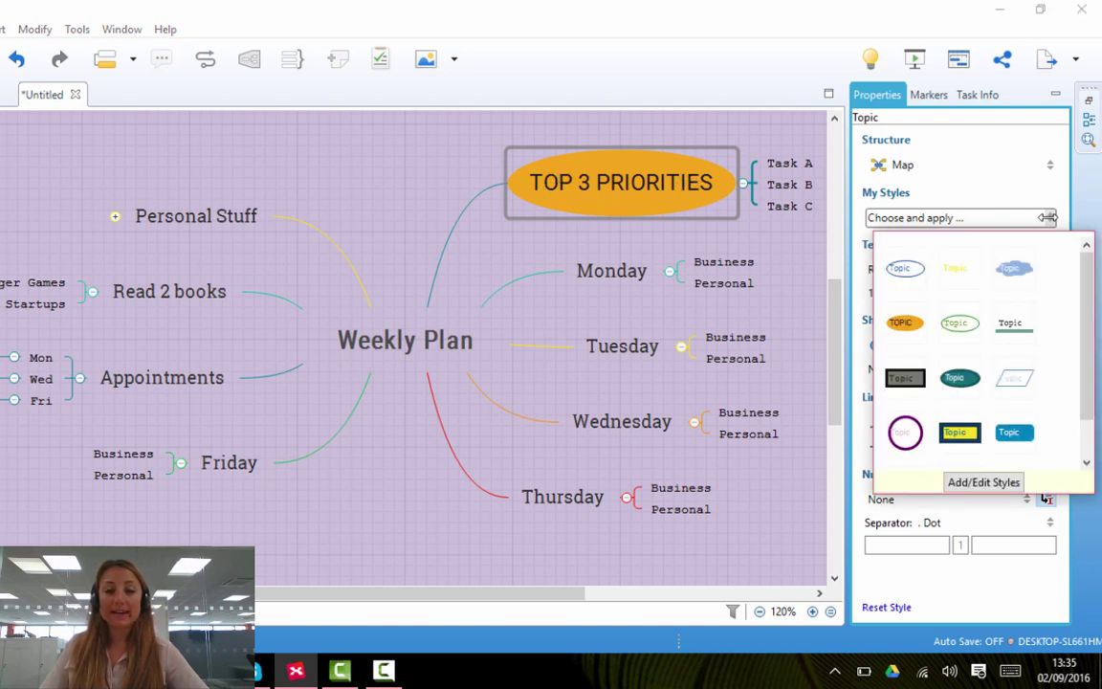
{"action": "left_click", "coordinate": [985, 484]}
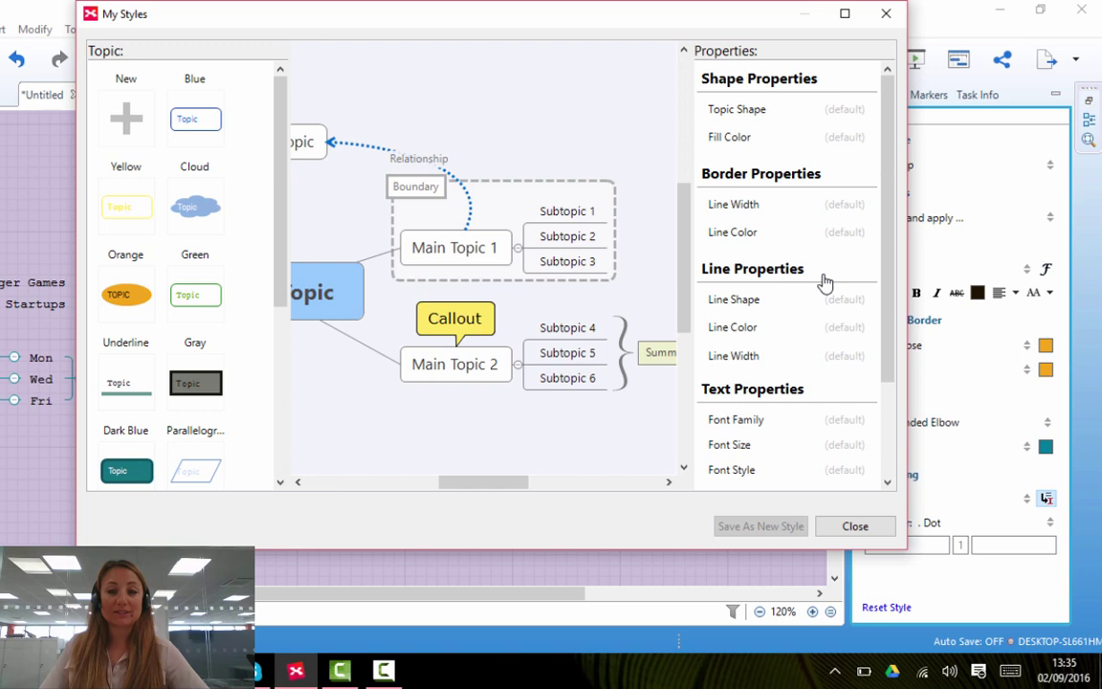
{"action": "left_click", "coordinate": [195, 207]}
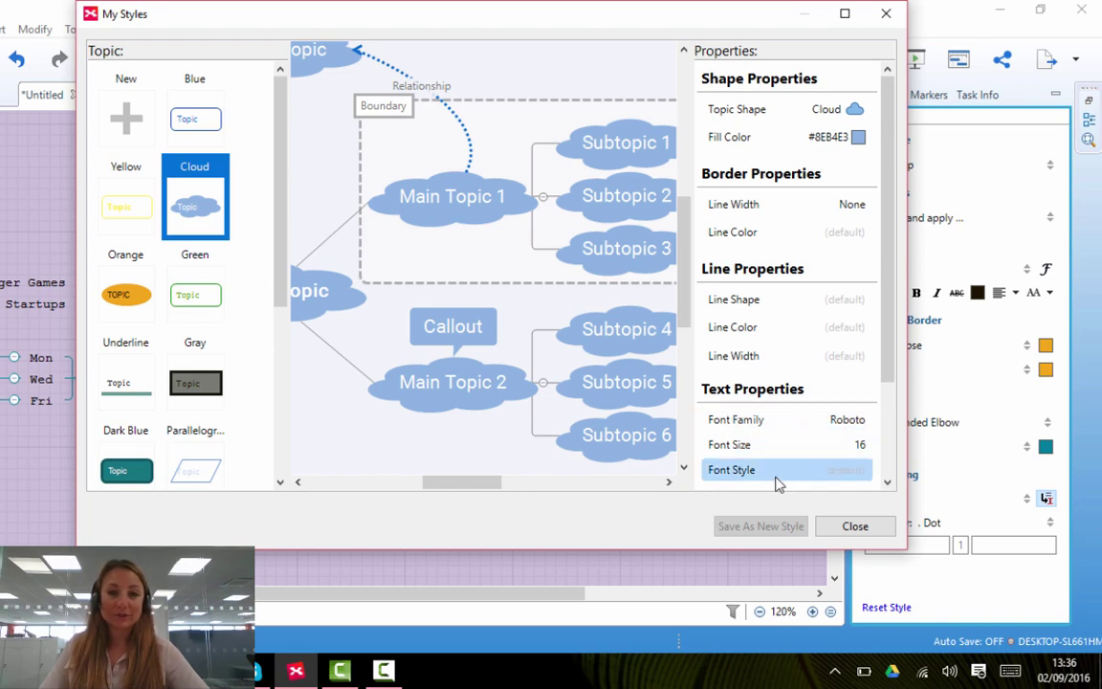
{"action": "left_click", "coordinate": [855, 527]}
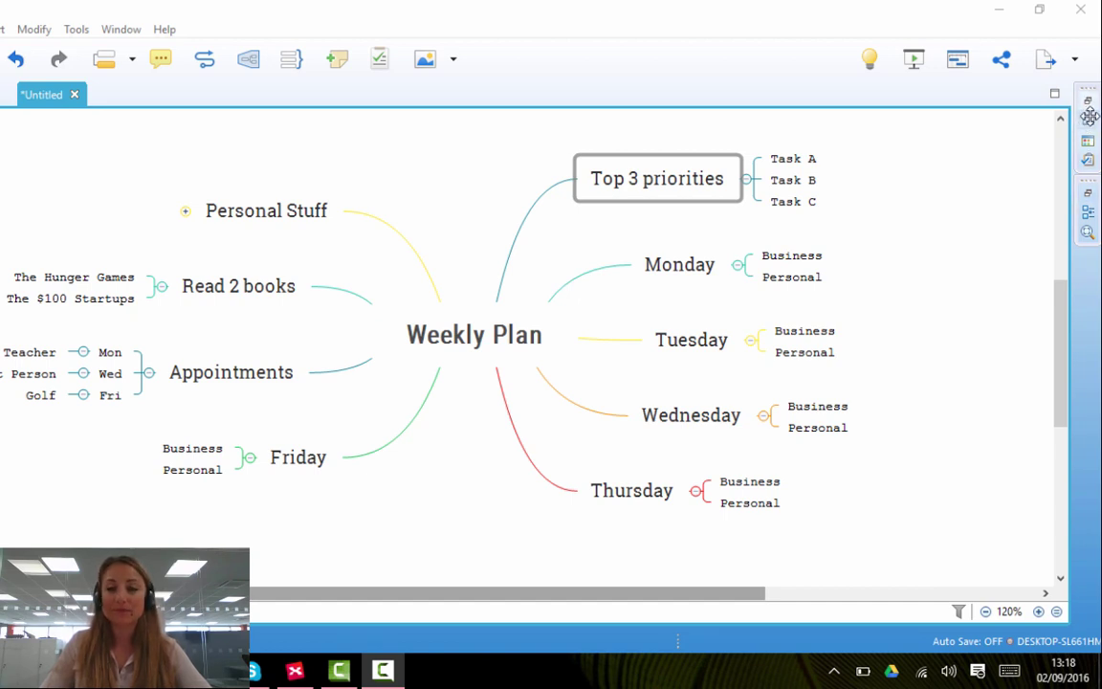
- Change the structure of the Top 3 priorities topic to Org Chart (Up to down)
{"action": "left_click", "coordinate": [1088, 117]}
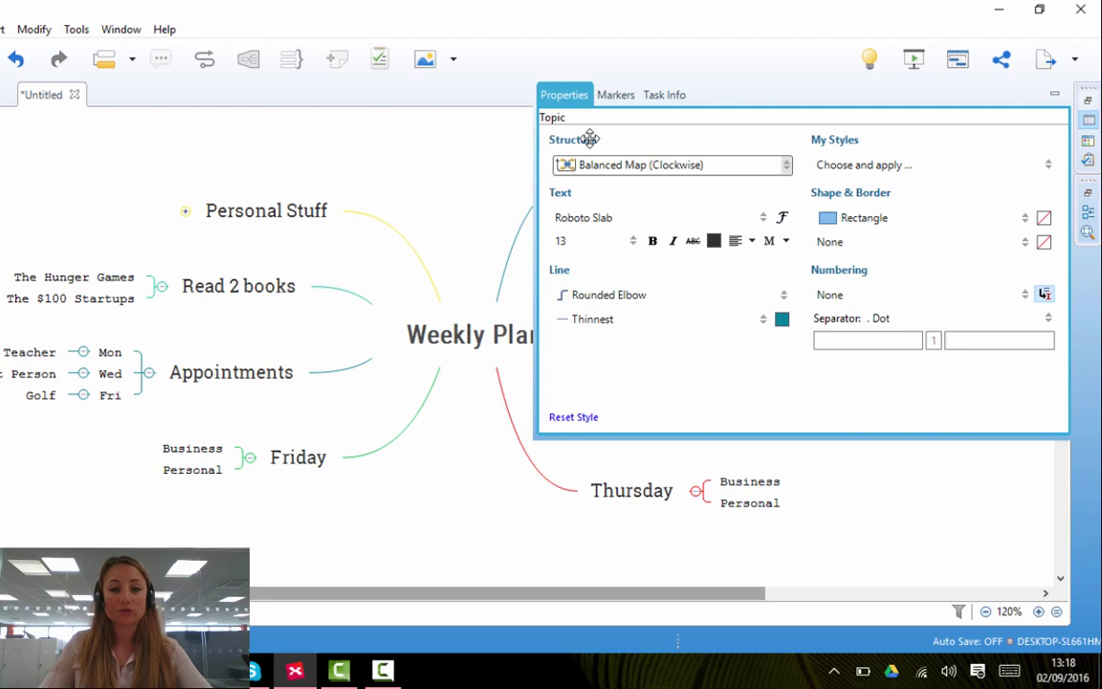
{"action": "left_click", "coordinate": [785, 164]}
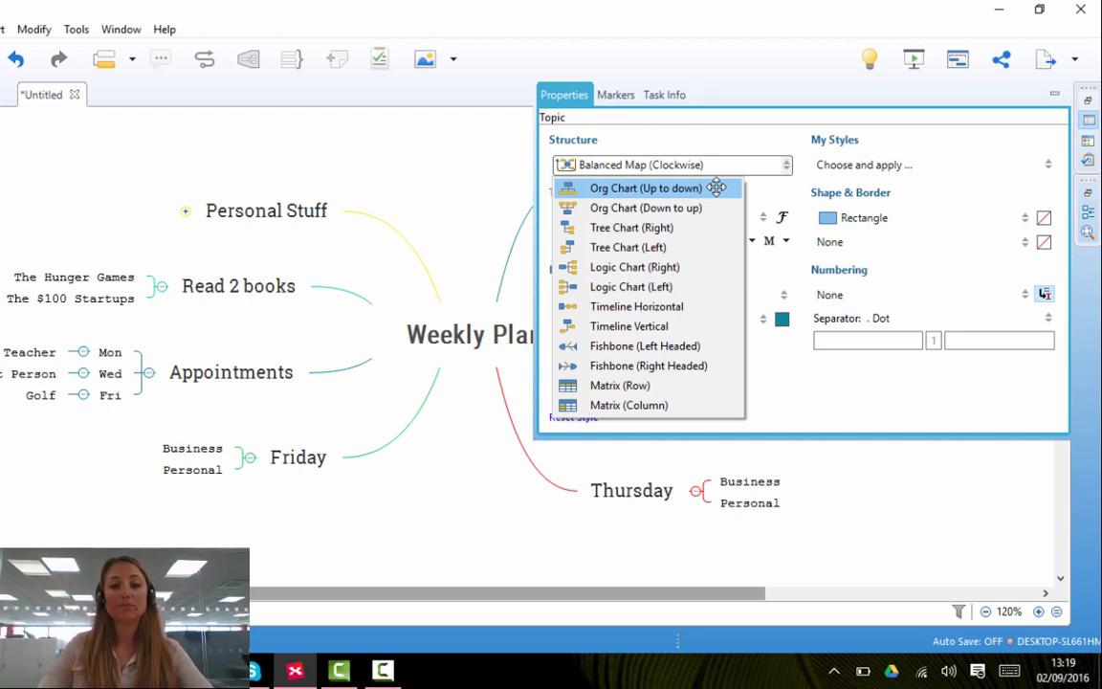
{"action": "left_click", "coordinate": [640, 188]}
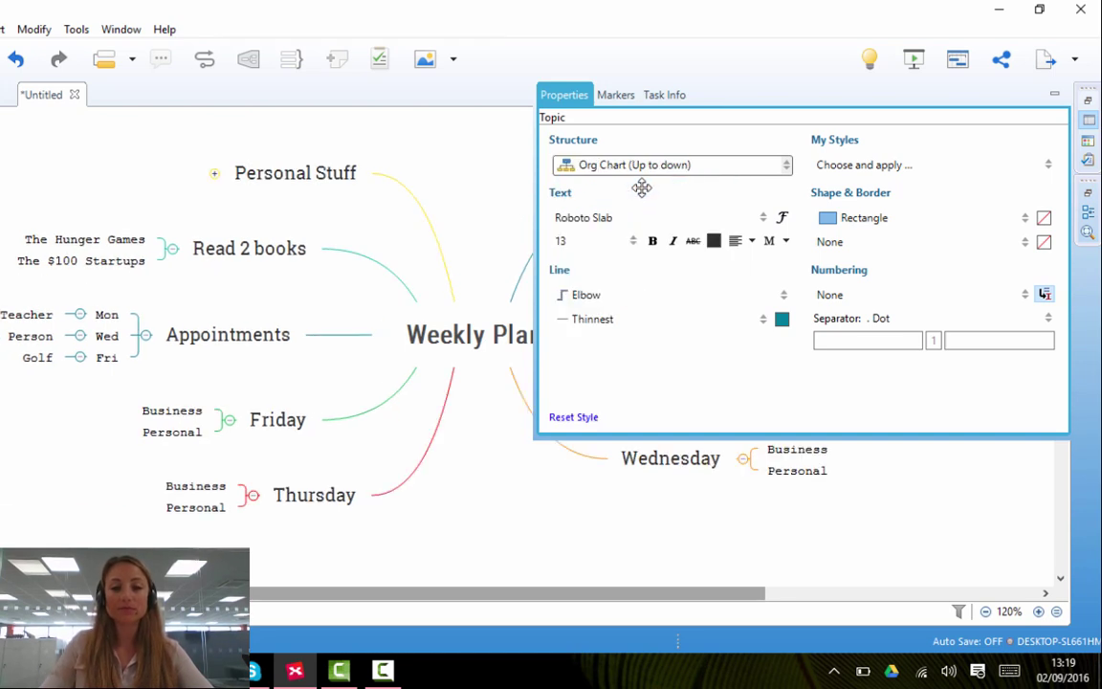
{"action": "left_click", "coordinate": [483, 191]}
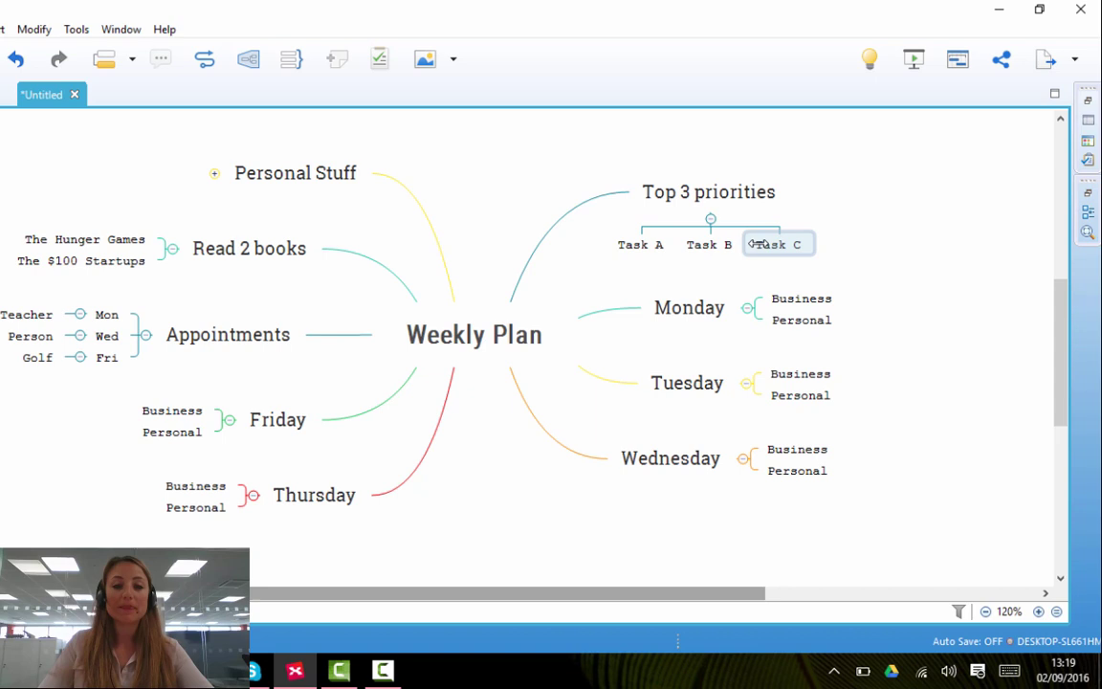
- Change the structure of the Monday topic to Logic Chart (Left)
{"action": "left_click", "coordinate": [685, 309]}
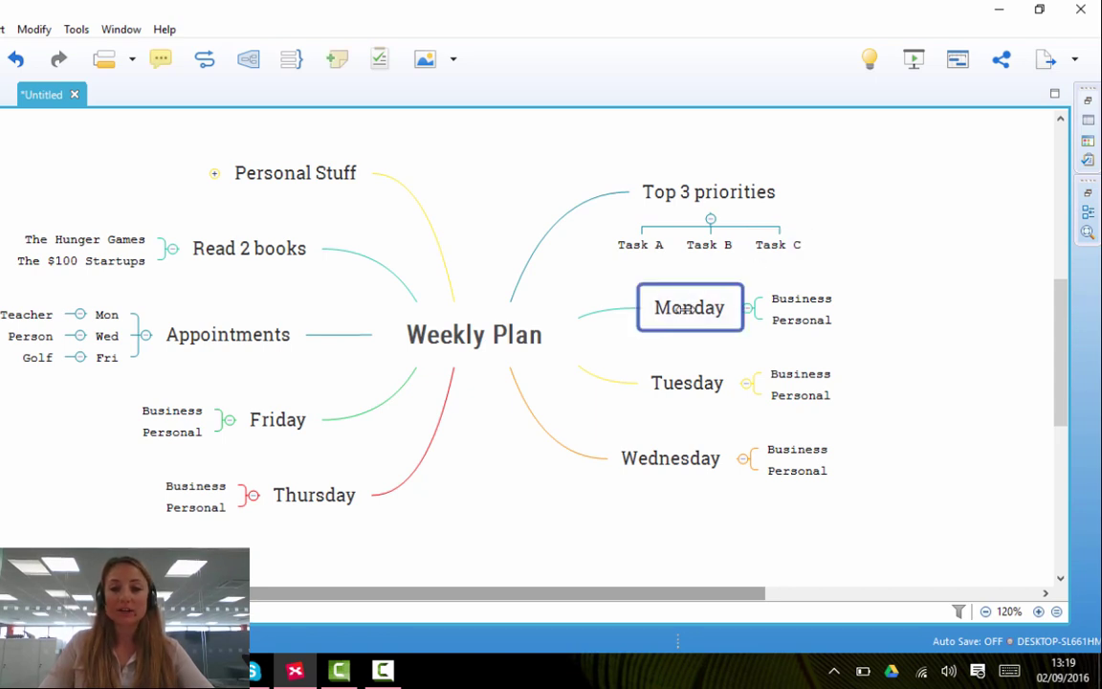
{"action": "left_click", "coordinate": [1087, 119]}
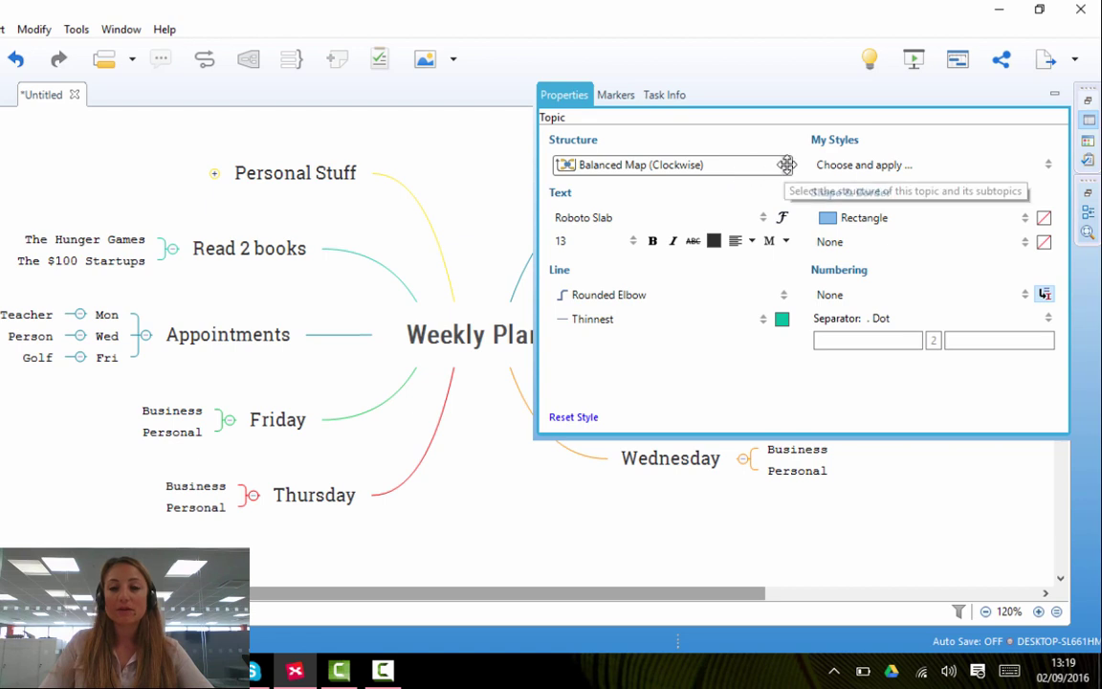
{"action": "left_click", "coordinate": [785, 165]}
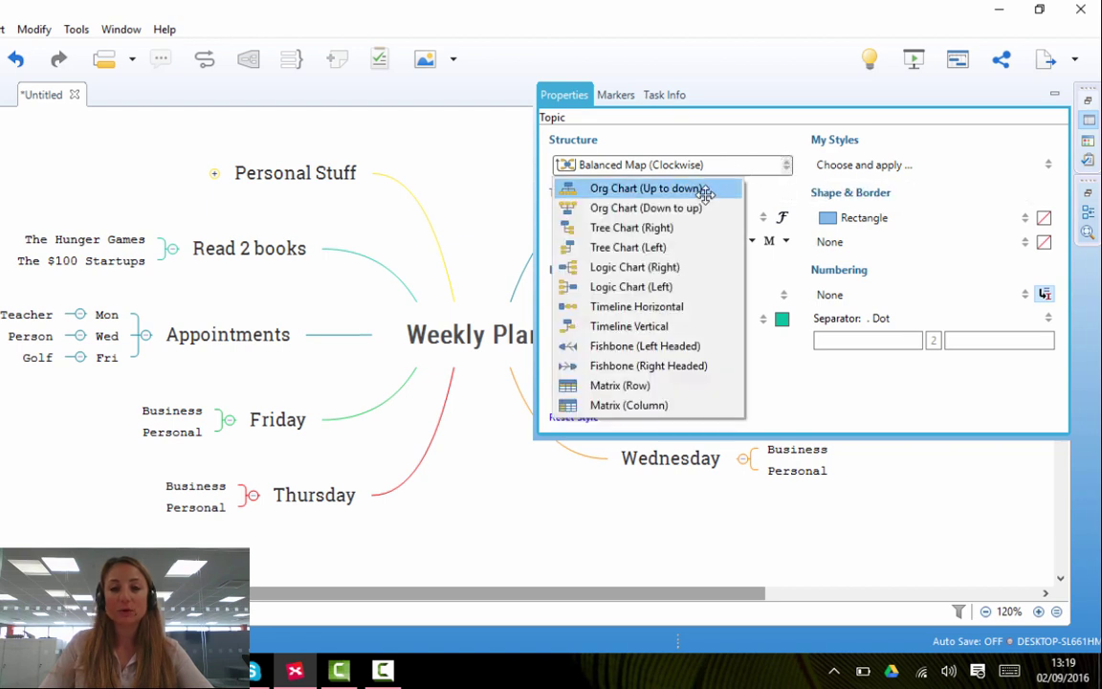
{"action": "left_click", "coordinate": [683, 286]}
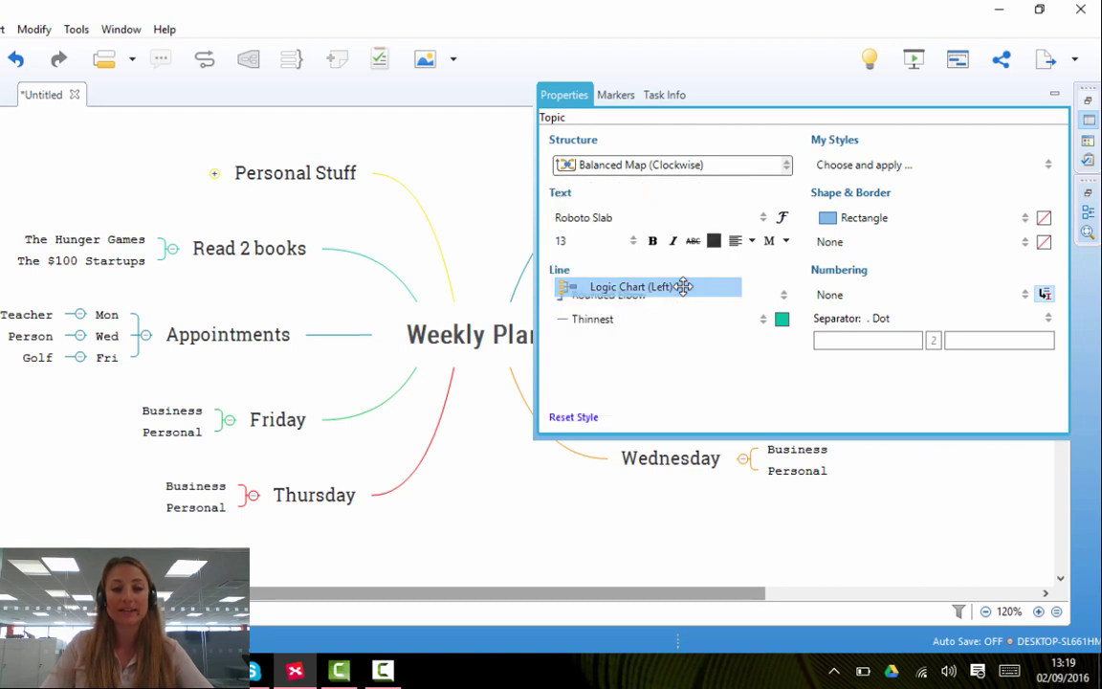
{"action": "left_click", "coordinate": [1088, 120]}
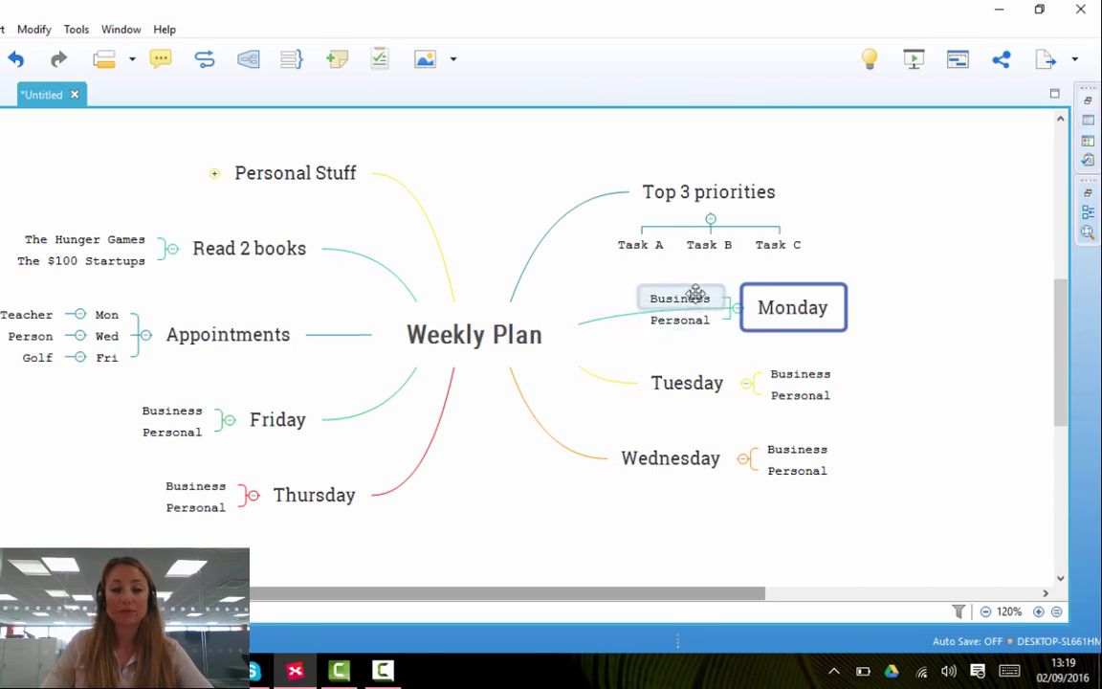
- Change the structure of the central Weekly Plan topic to Fishbone (Left Headed) and view the resulting layout
{"action": "left_click", "coordinate": [463, 333]}
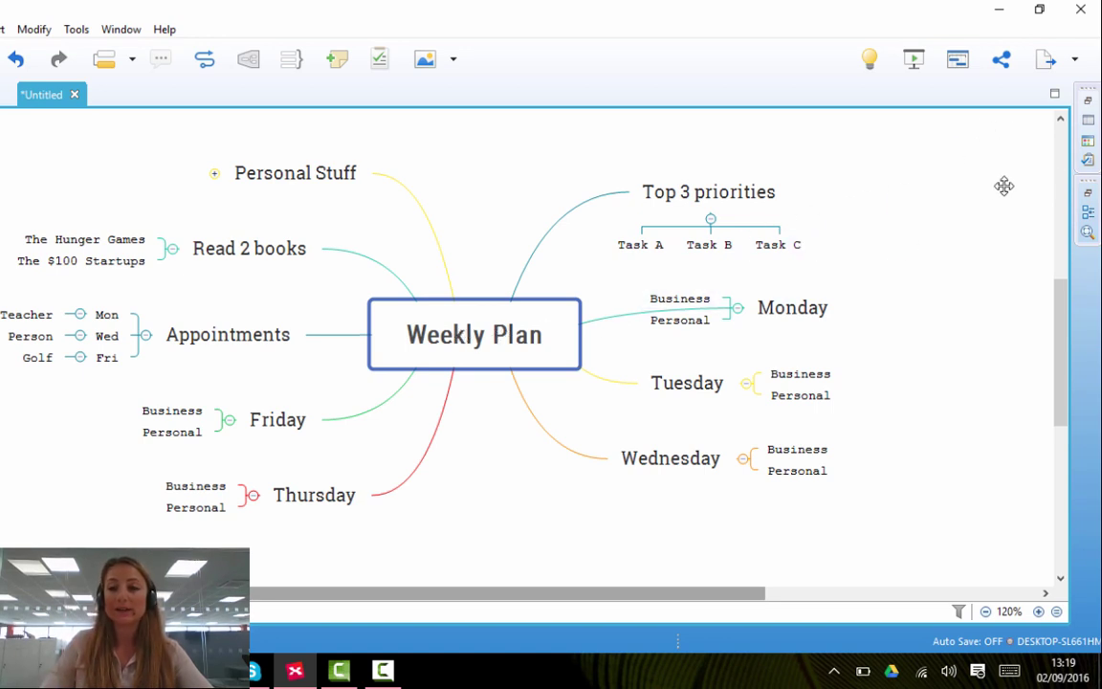
{"action": "left_click", "coordinate": [1086, 119]}
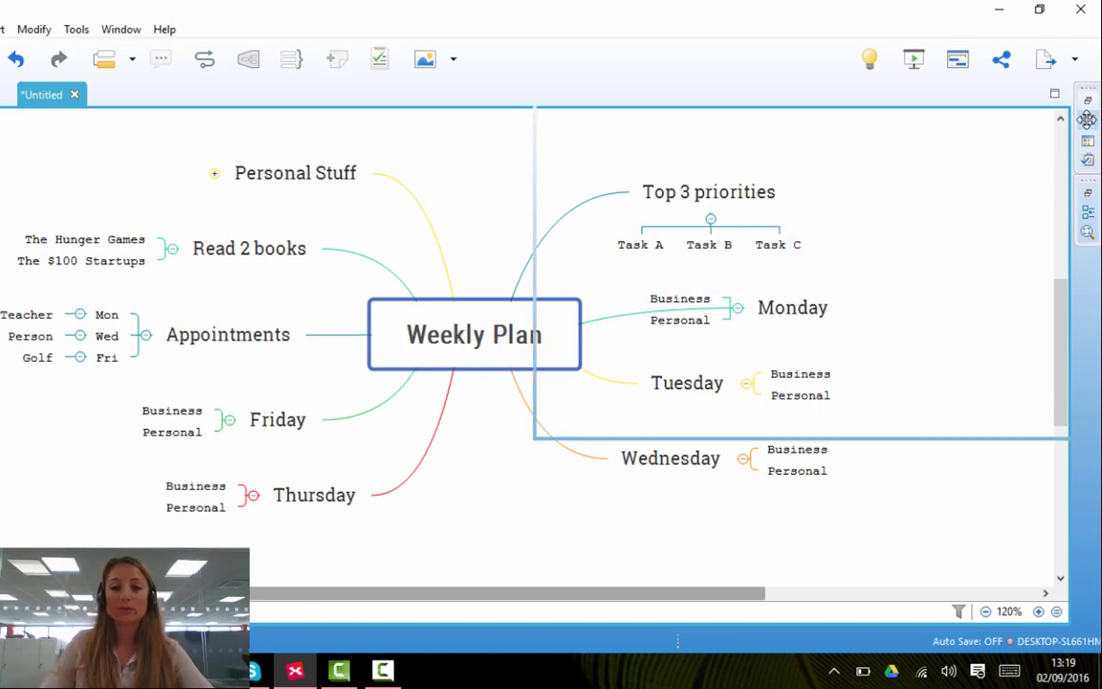
{"action": "left_click", "coordinate": [785, 166]}
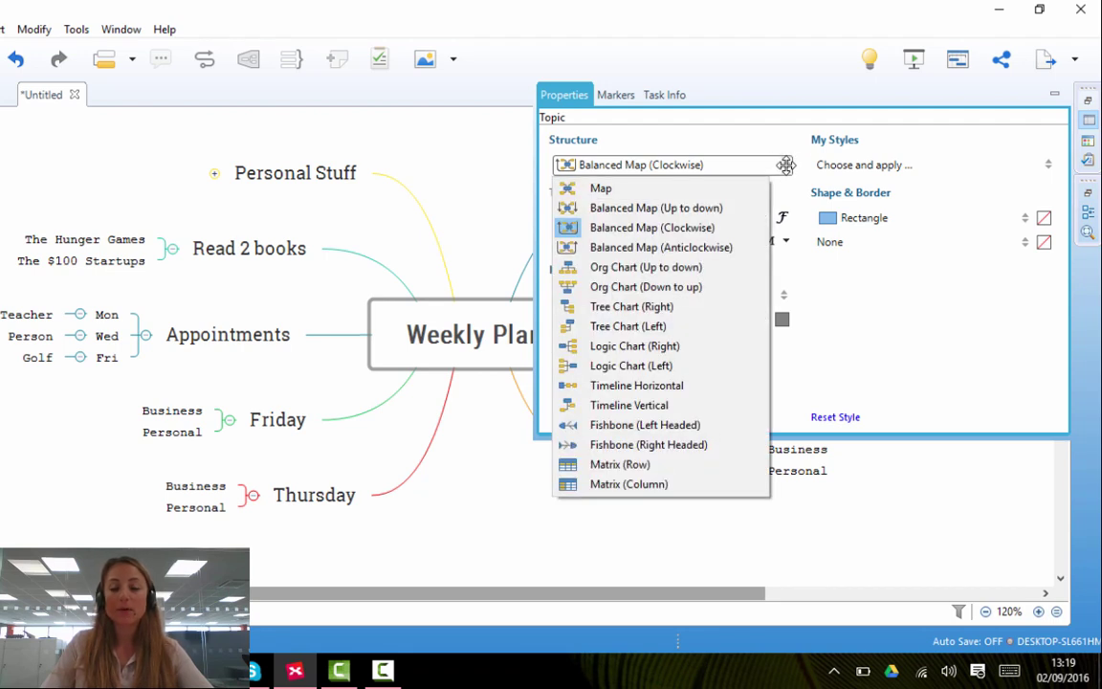
{"action": "left_click", "coordinate": [710, 422]}
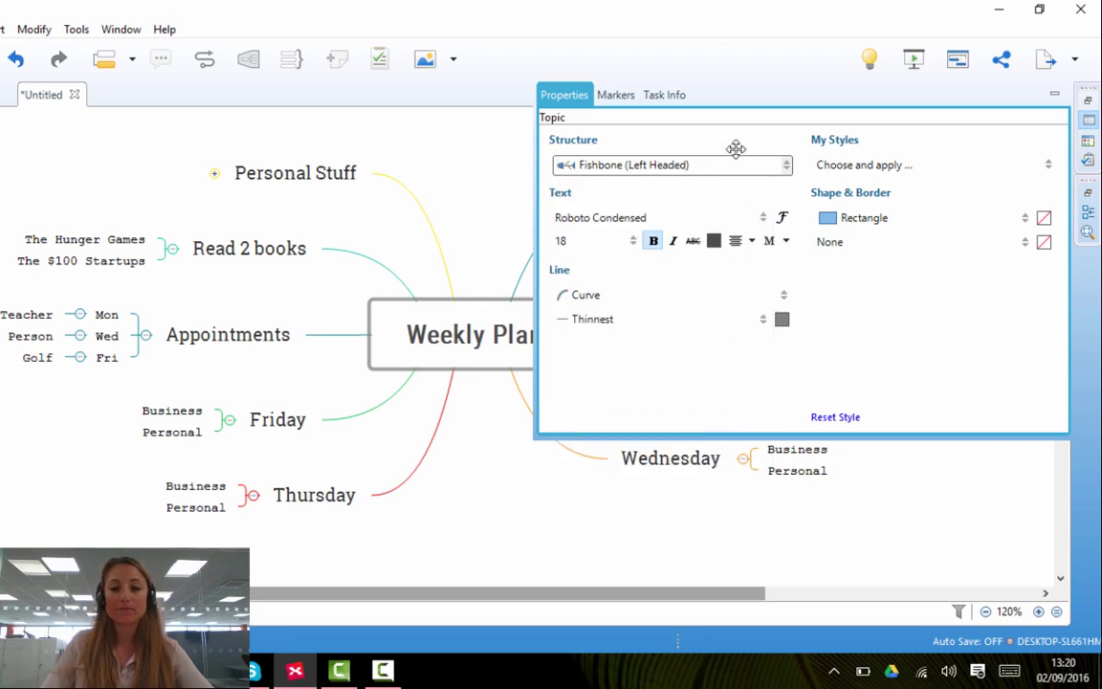
{"action": "left_click", "coordinate": [482, 449]}
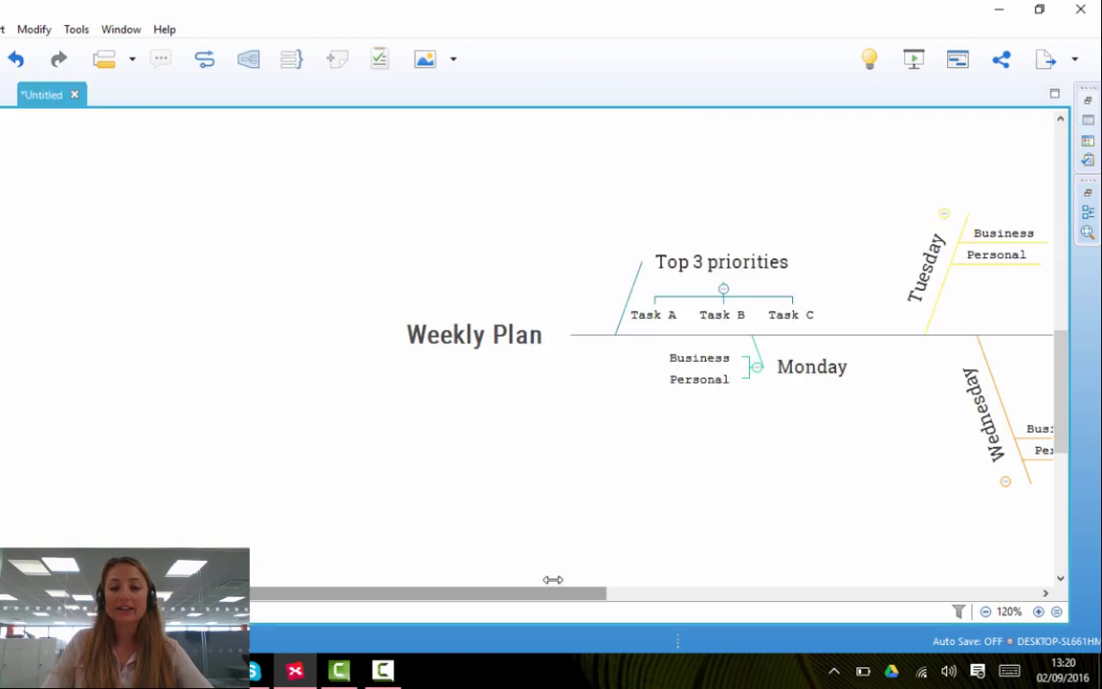
{"action": "left_click_drag", "start_coordinate": [553, 589], "coordinate": [655, 560]}
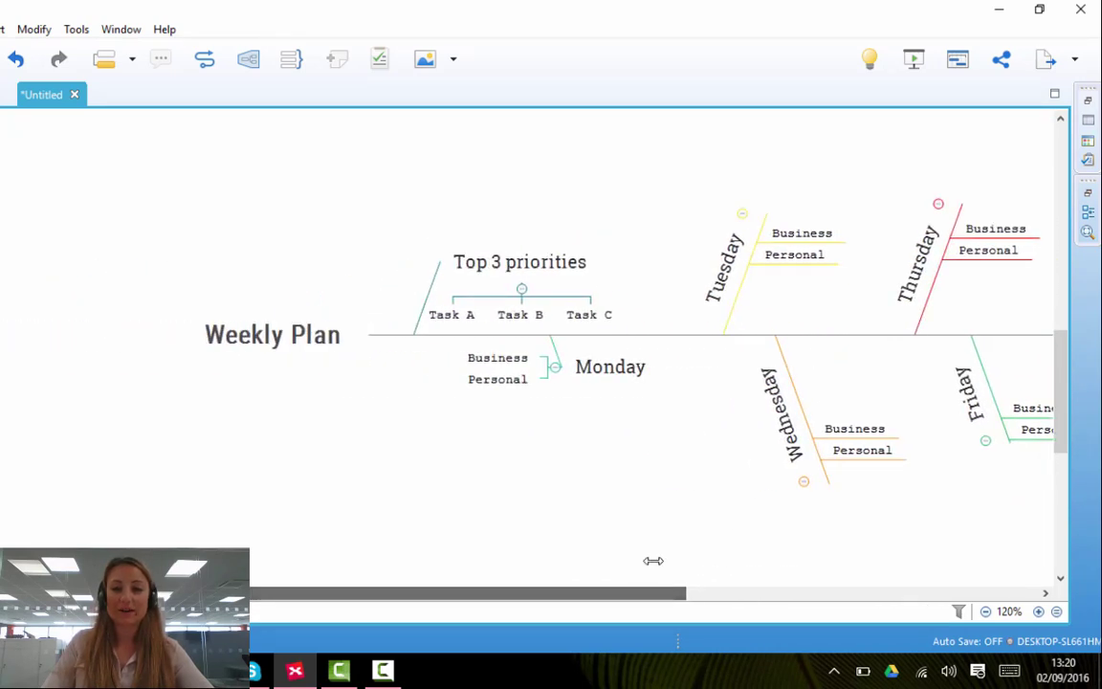
- Set the structure of the central Weekly Plan topic to Map
{"action": "left_click", "coordinate": [284, 330]}
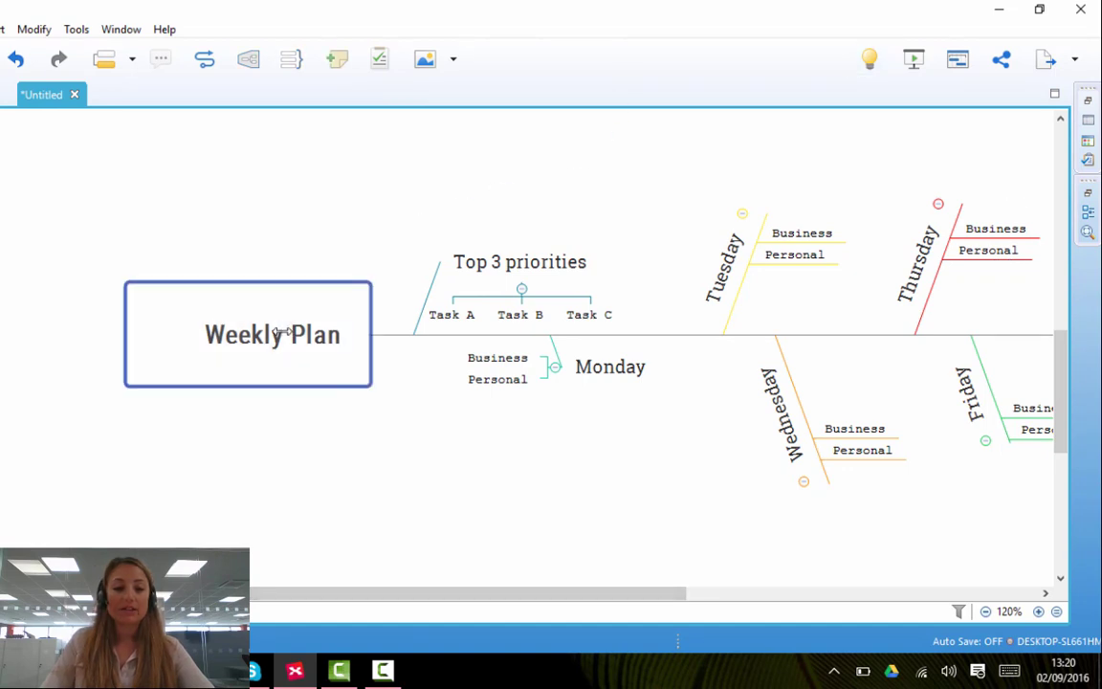
{"action": "left_click", "coordinate": [1090, 122]}
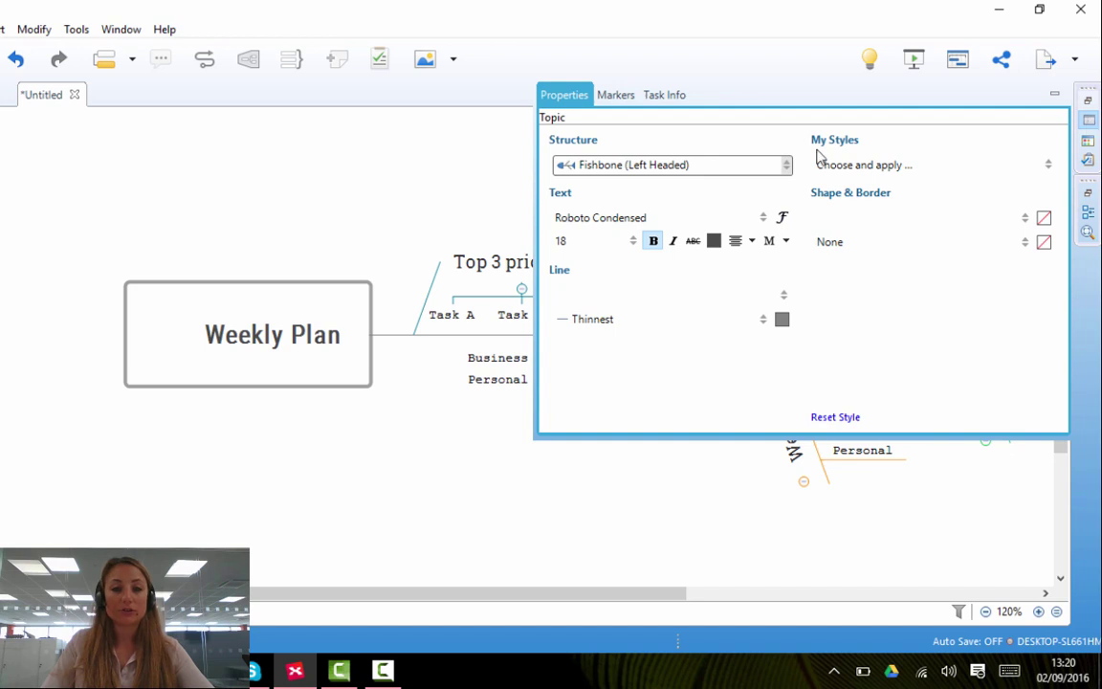
{"action": "left_click", "coordinate": [722, 168]}
{"action": "left_click", "coordinate": [720, 171]}
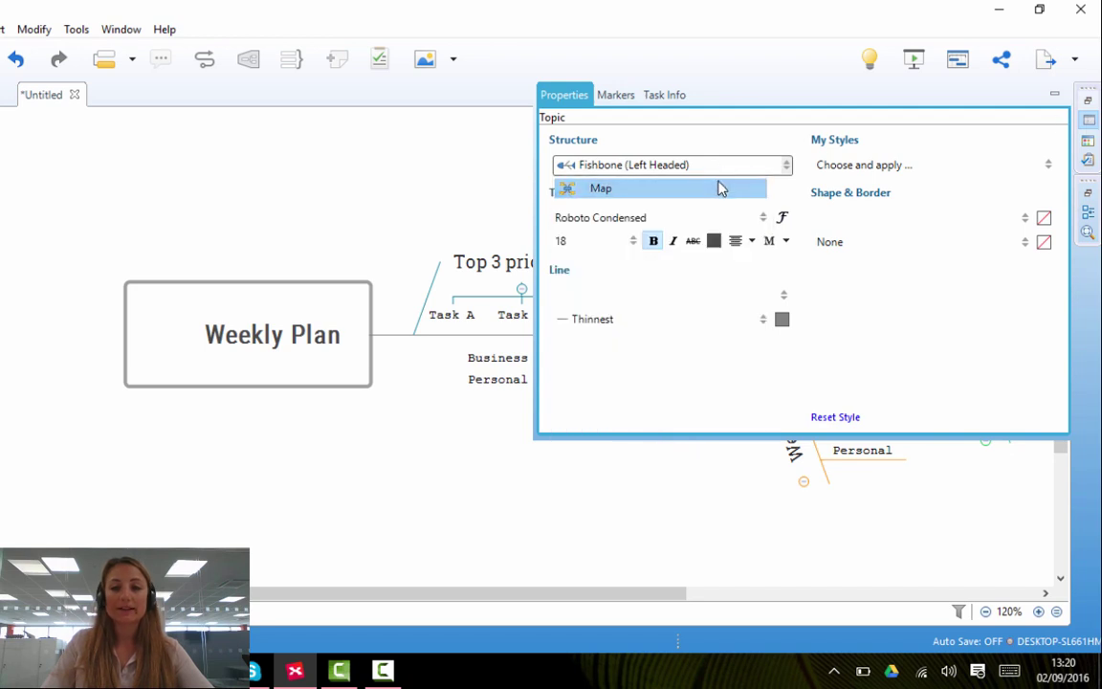
{"action": "left_click", "coordinate": [721, 188]}
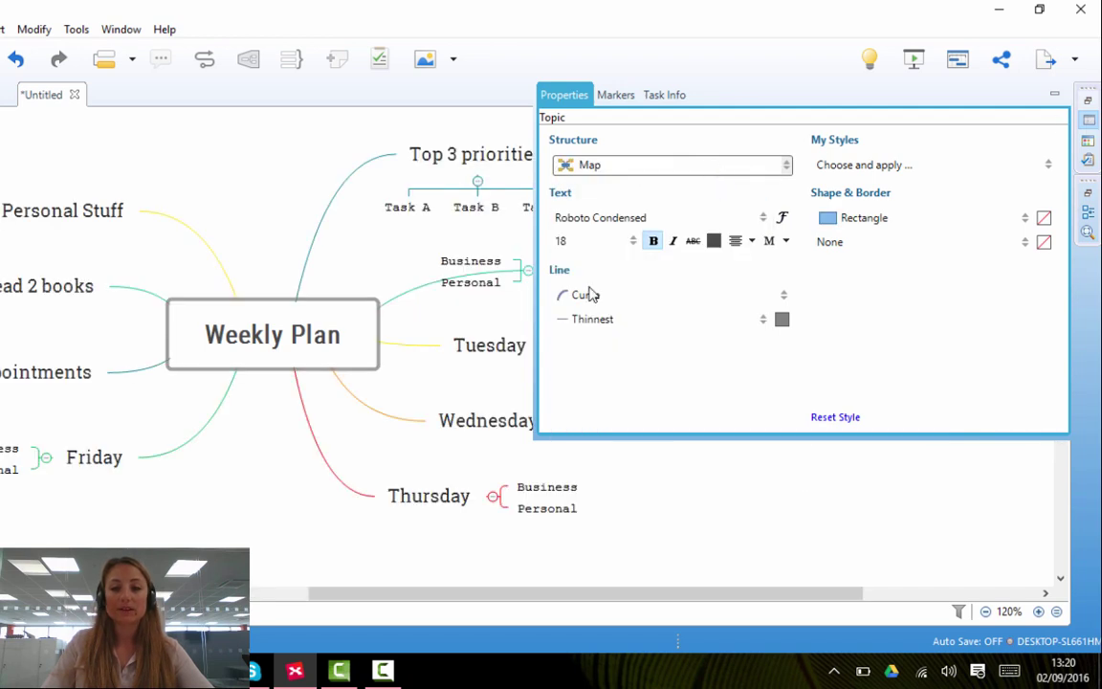
{"action": "left_click", "coordinate": [655, 531]}
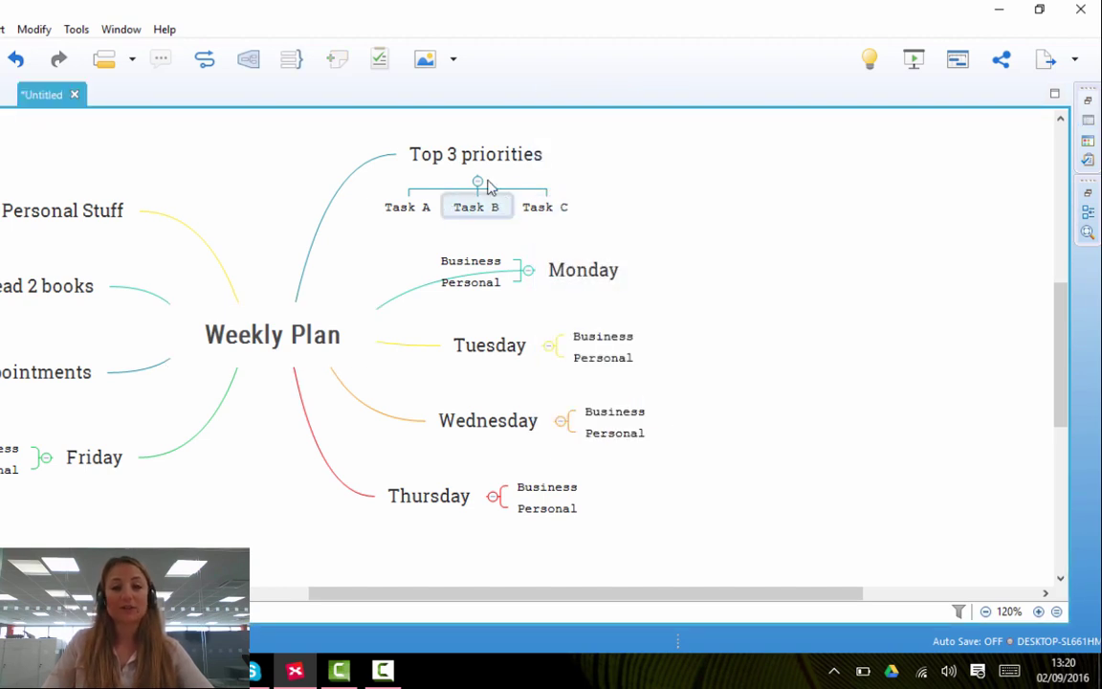
- Make the Top 3 priorities topic follow its parent's structure
{"action": "left_click", "coordinate": [468, 158]}
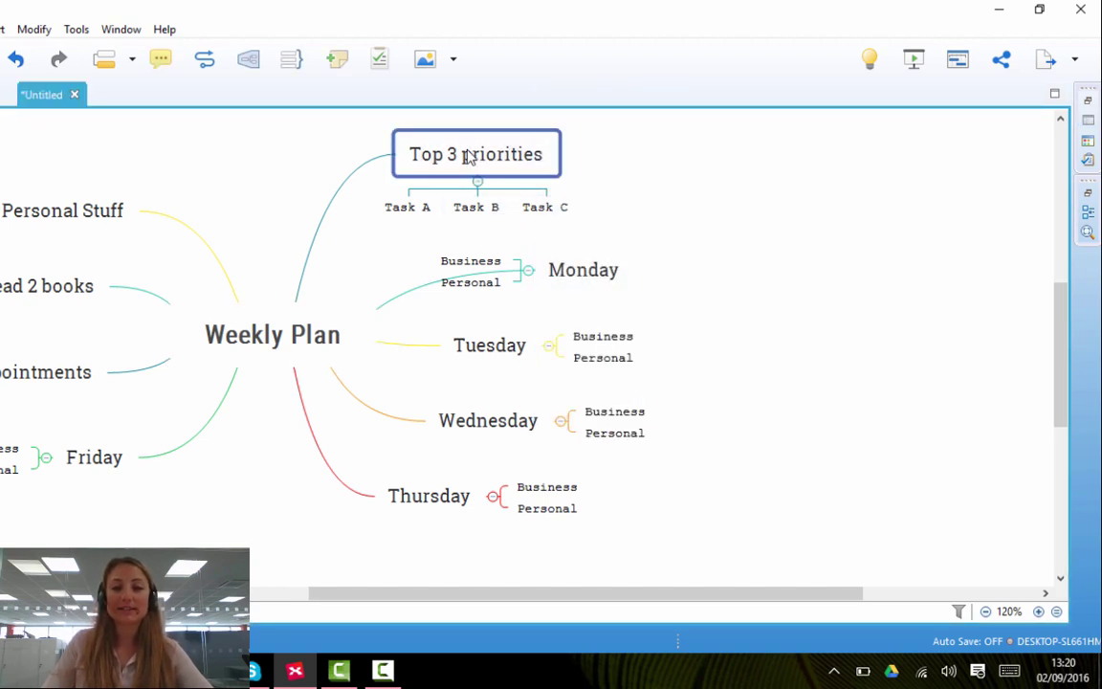
{"action": "left_click", "coordinate": [1087, 117]}
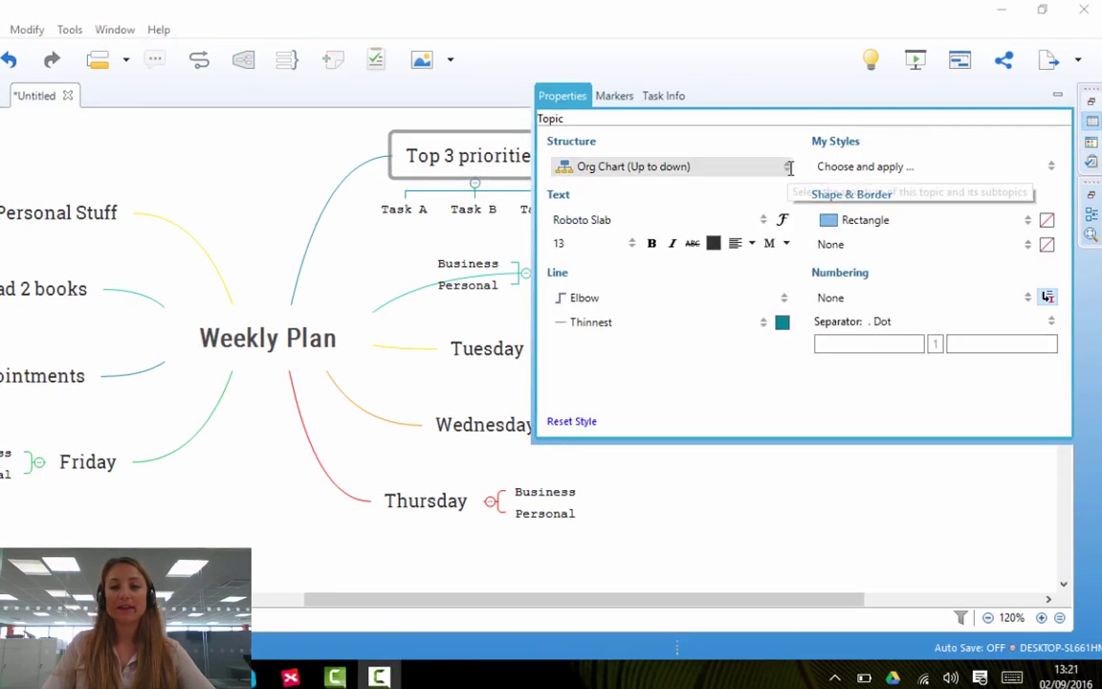
{"action": "left_click", "coordinate": [789, 167]}
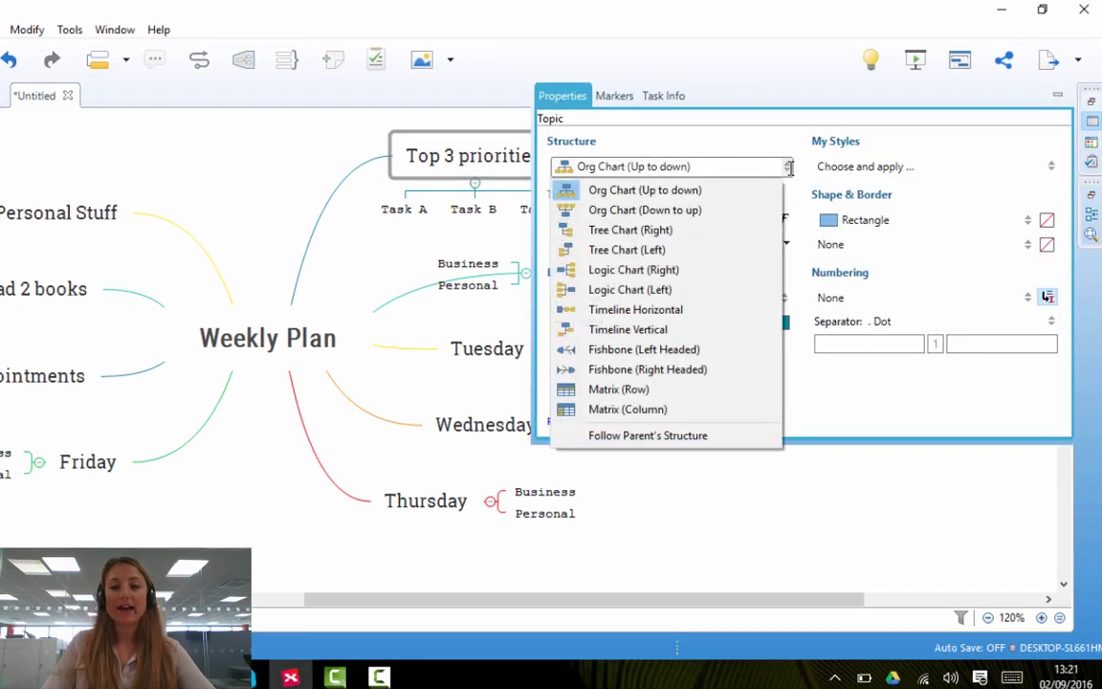
{"action": "left_click", "coordinate": [679, 435]}
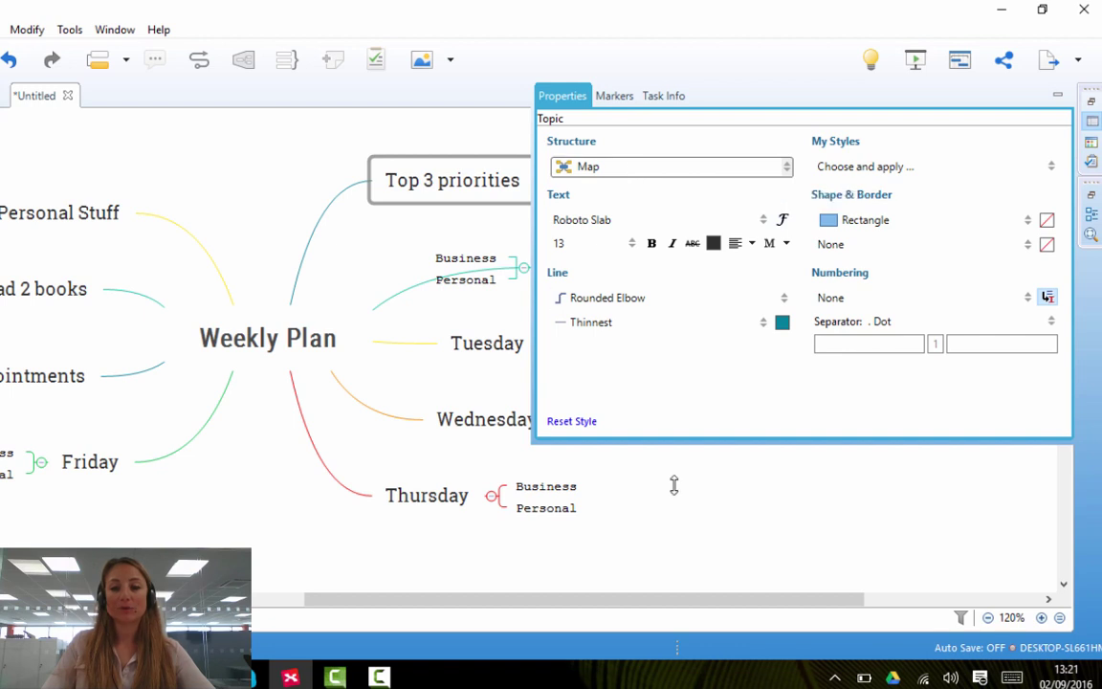
{"action": "left_click", "coordinate": [1092, 121]}
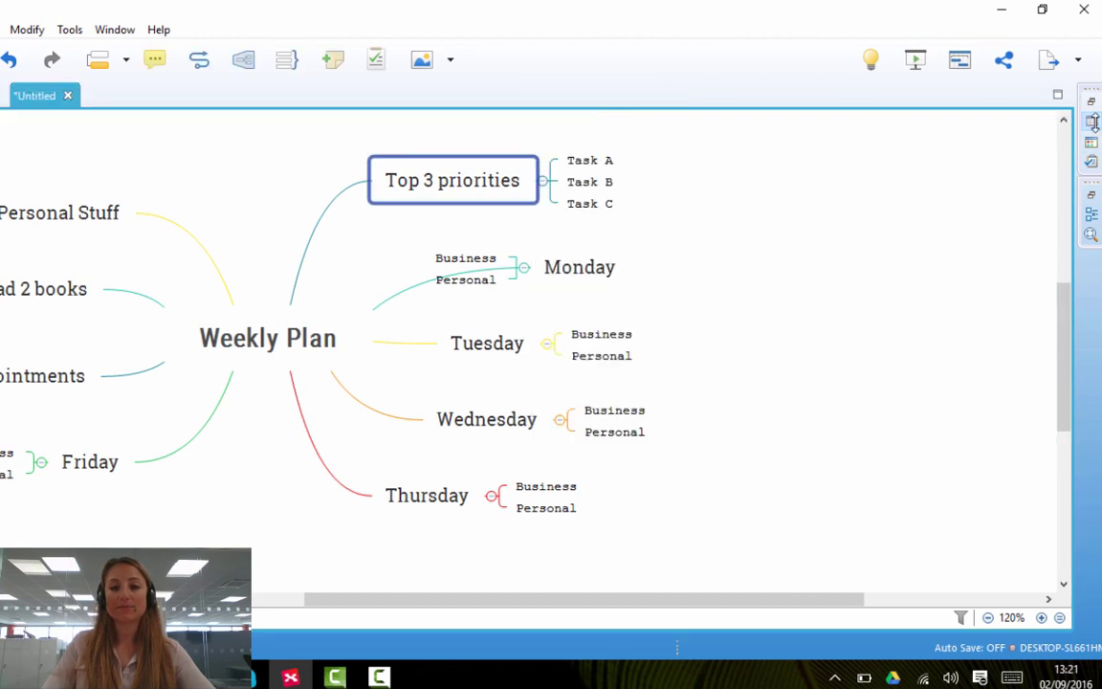